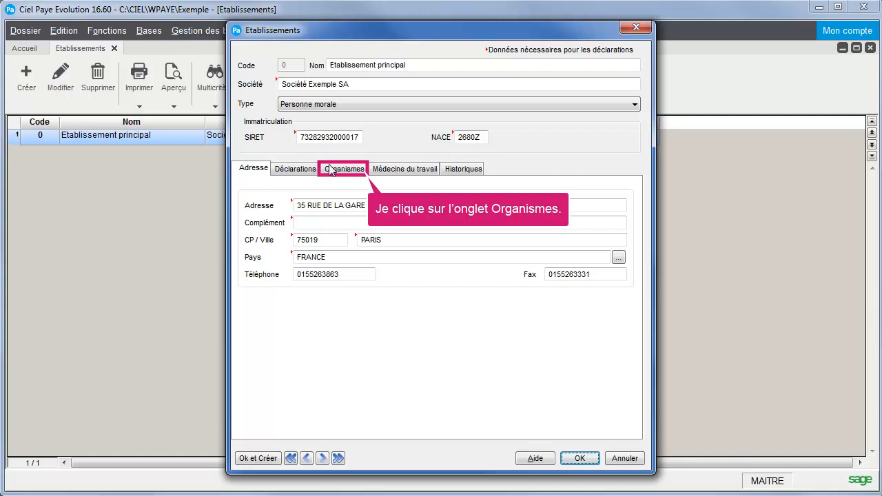
Step: Add an Agirc-Arrco affiliation to the main establishment with organisation A190 AUDIENS Retraite Arrco
{"action": "left_click", "coordinate": [333, 173]}
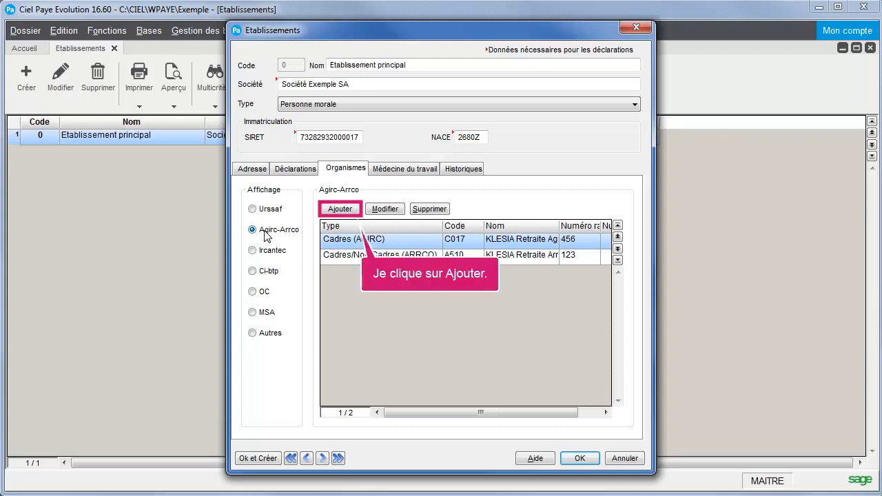
{"action": "left_click", "coordinate": [351, 211]}
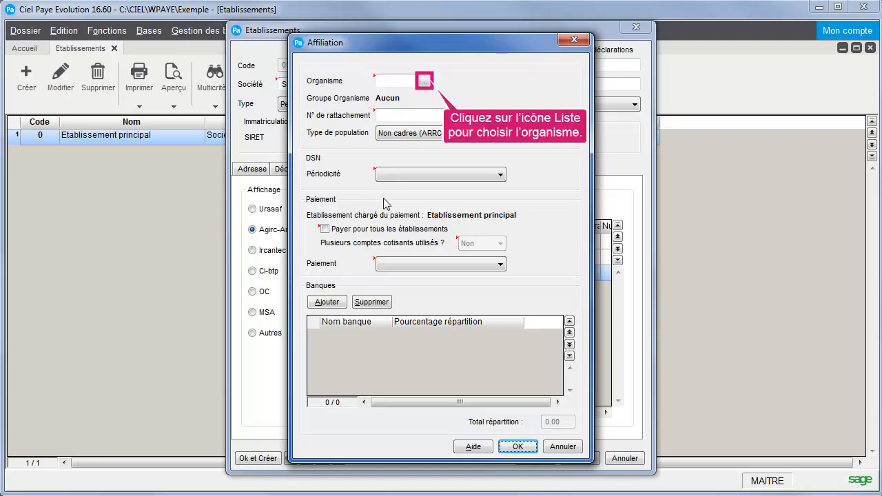
{"action": "left_click", "coordinate": [424, 81]}
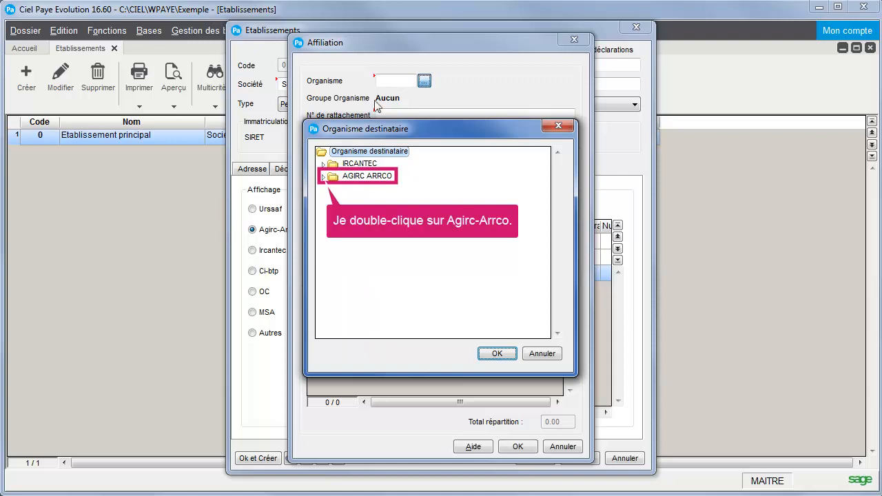
{"action": "double_click", "coordinate": [355, 176]}
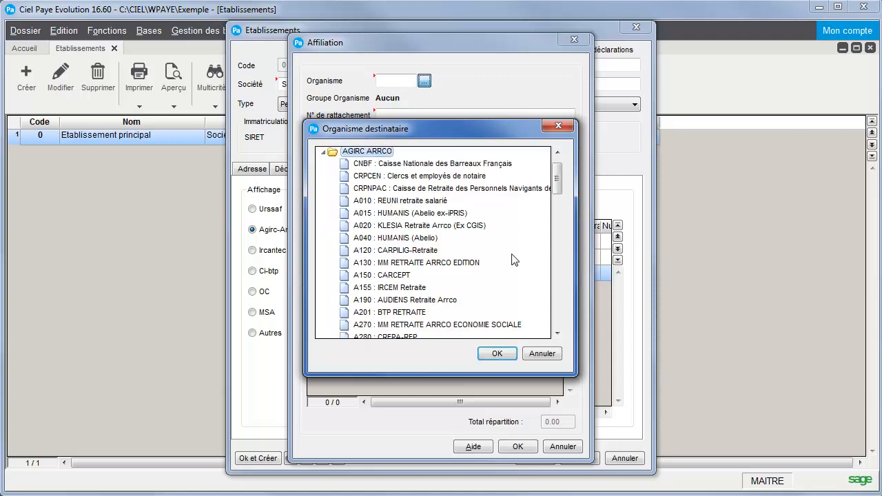
{"action": "scroll", "coordinate": [512, 206], "scroll_direction": "down", "scroll_amount": 3}
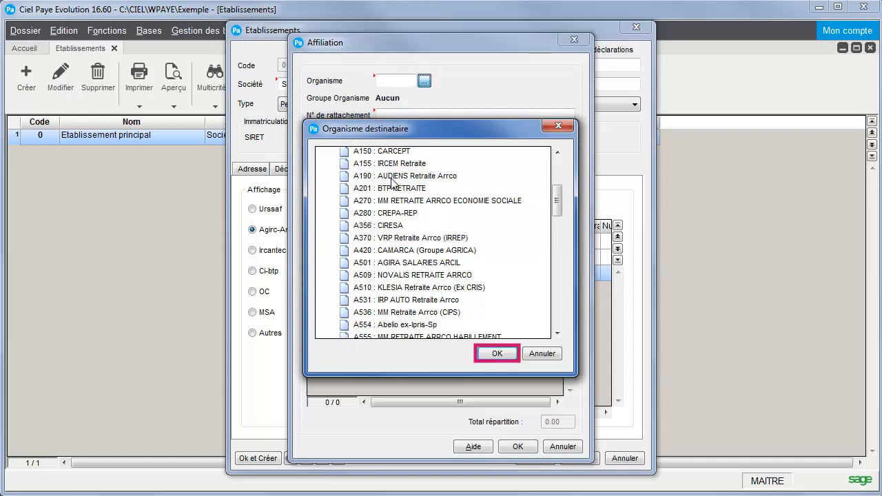
{"action": "double_click", "coordinate": [392, 178]}
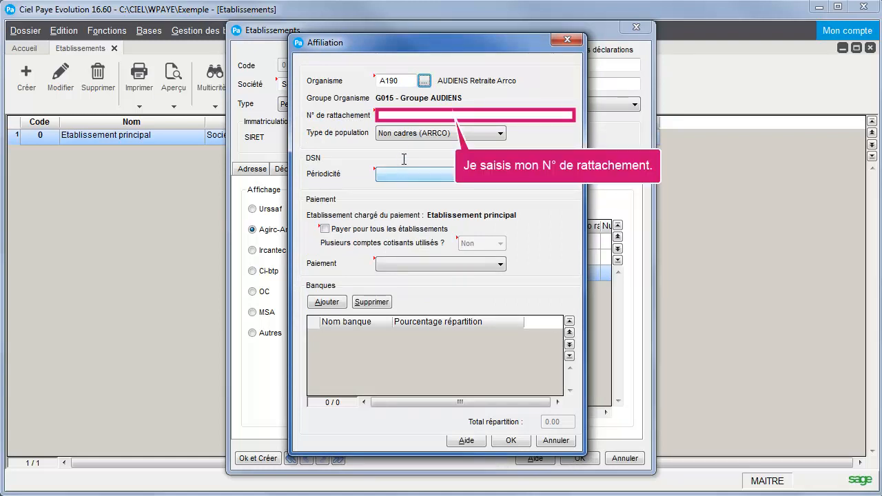
Step: Enter the affiliation's attachment number and set its population type to Non cadres (ARRCO)
{"action": "left_click", "coordinate": [406, 115]}
{"action": "type", "text": "012"}
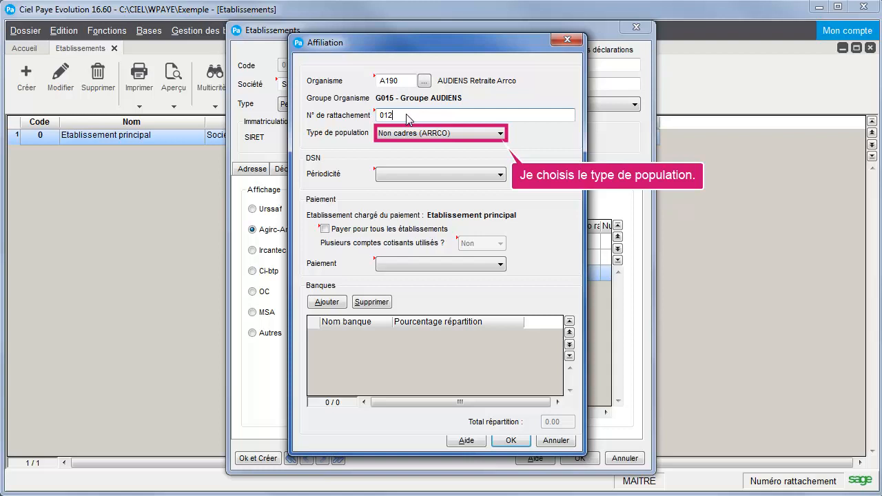
{"action": "left_click", "coordinate": [500, 133]}
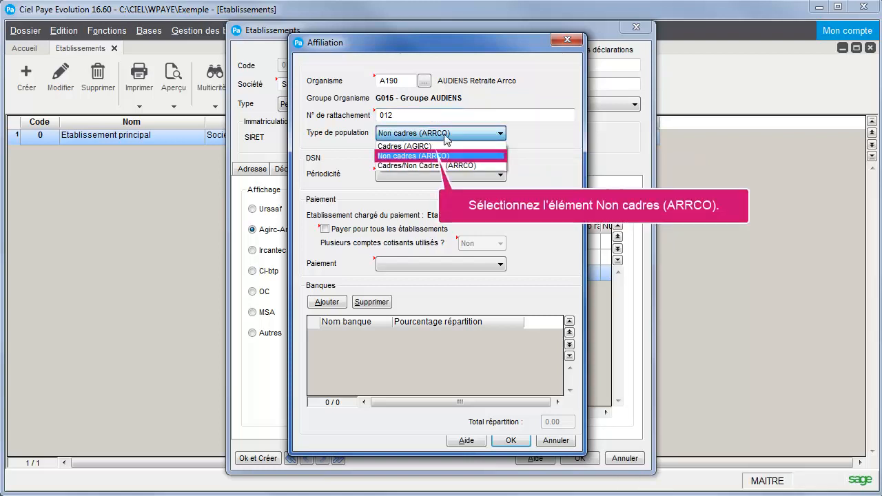
{"action": "left_click", "coordinate": [432, 157]}
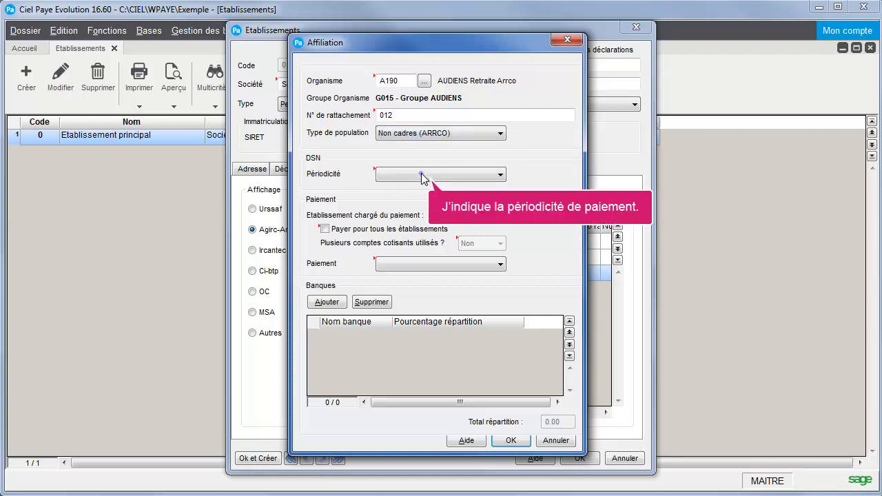
Step: Set the affiliation's DSN periodicity to Trimestrielle and its payment method to Prélèvement
{"action": "left_click", "coordinate": [421, 173]}
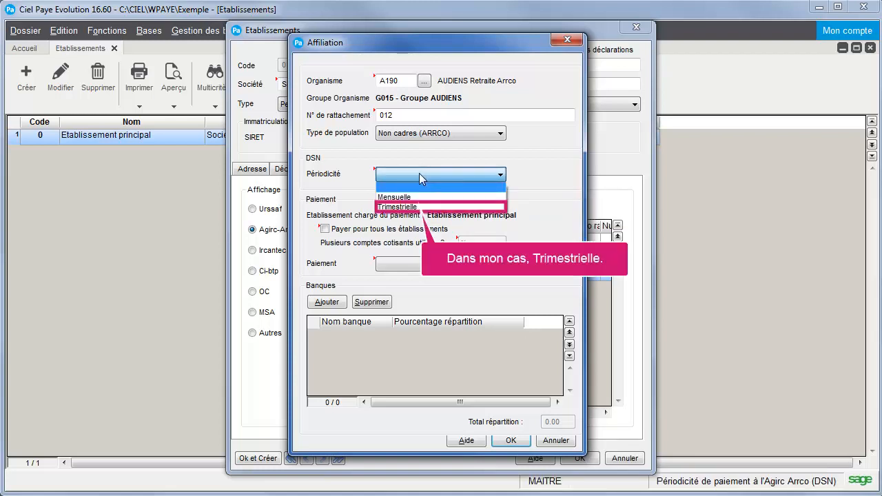
{"action": "left_click", "coordinate": [414, 208]}
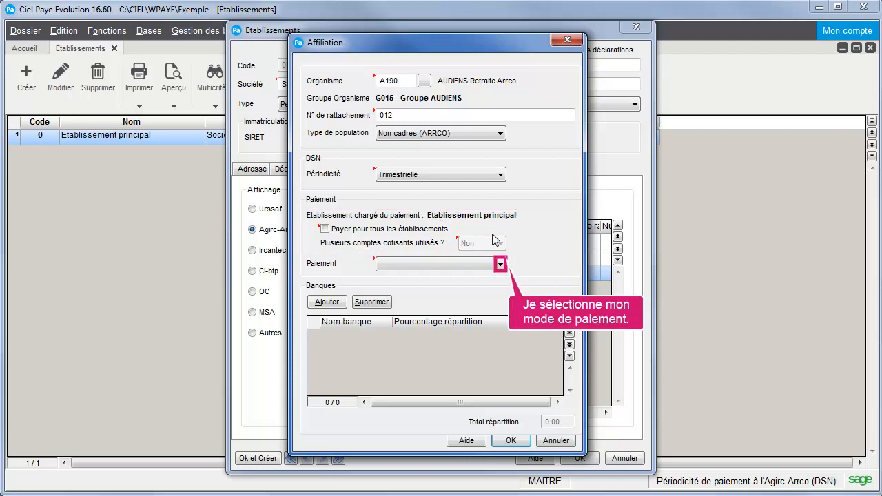
{"action": "left_click", "coordinate": [501, 264]}
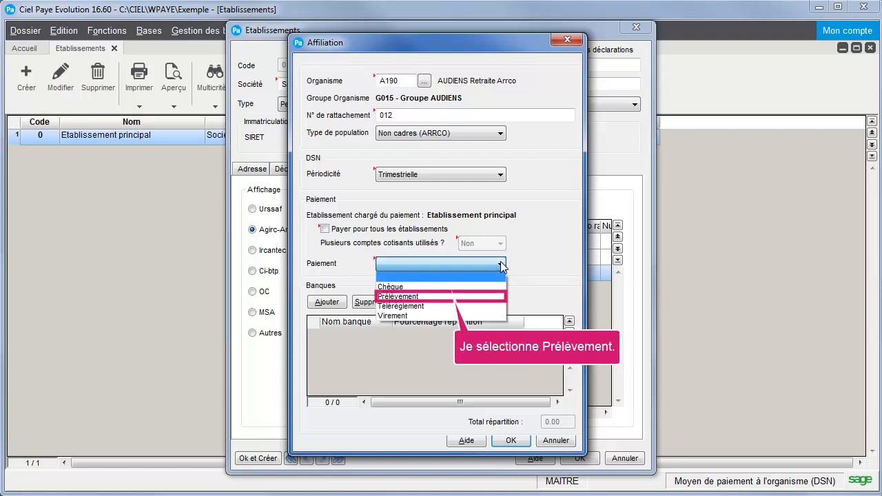
{"action": "left_click", "coordinate": [448, 297]}
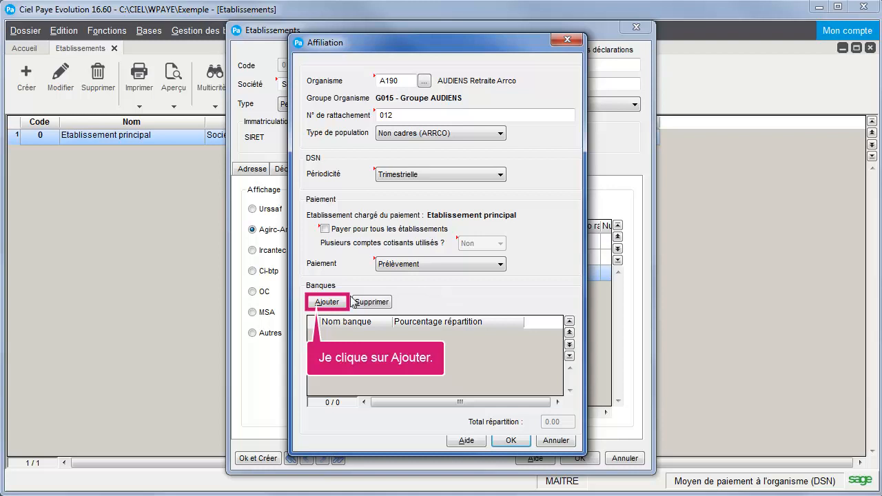
Step: Add Banque Nationale as the affiliation's bank, then save the affiliation and the establishment record
{"action": "left_click", "coordinate": [327, 302]}
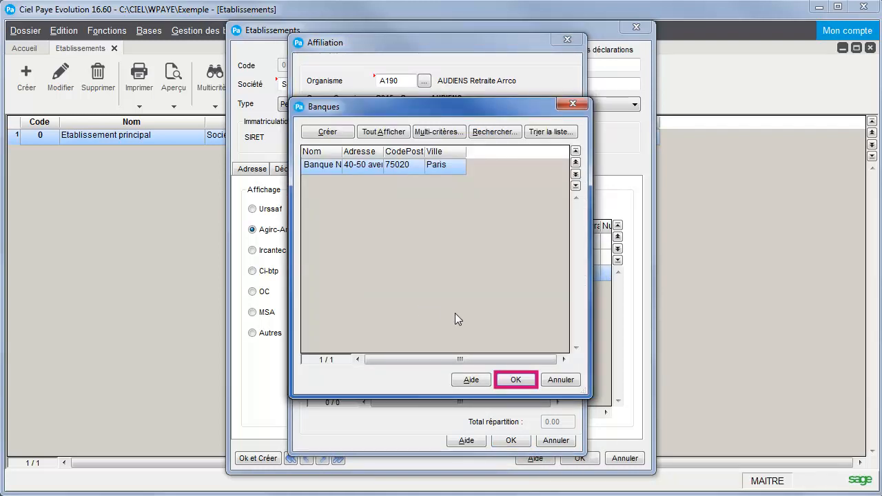
{"action": "left_click", "coordinate": [513, 380]}
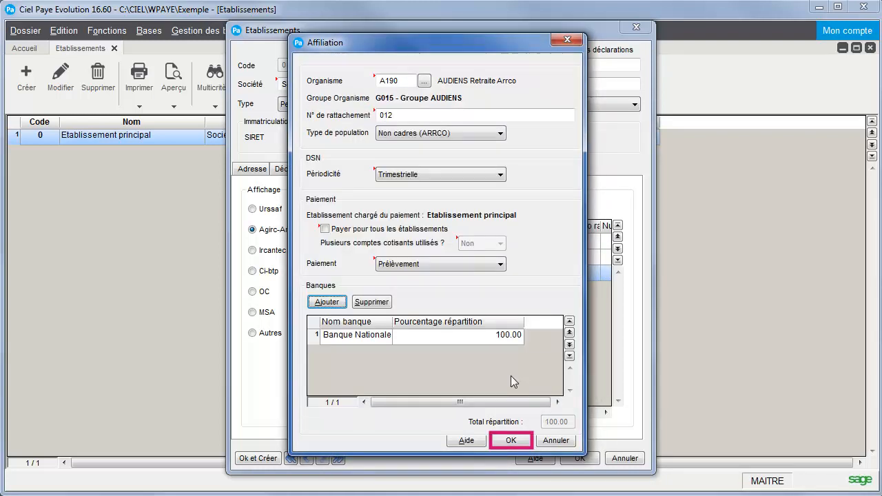
{"action": "left_click", "coordinate": [511, 441]}
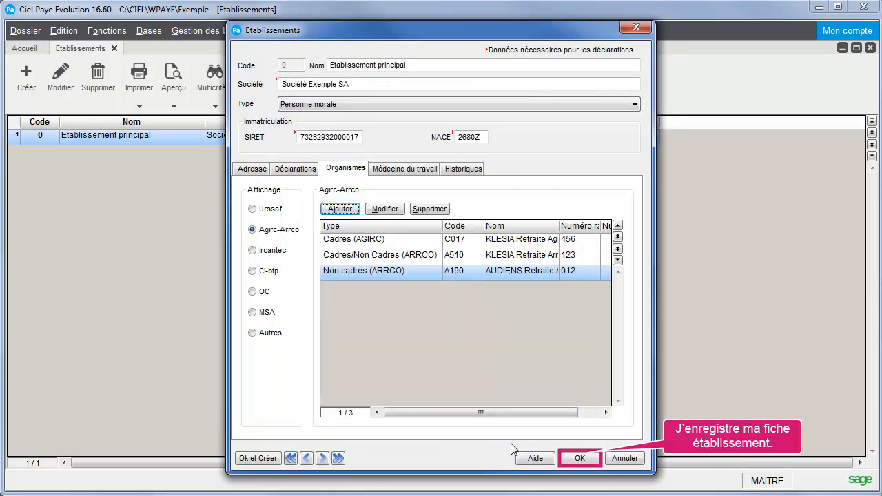
{"action": "left_click", "coordinate": [579, 458]}
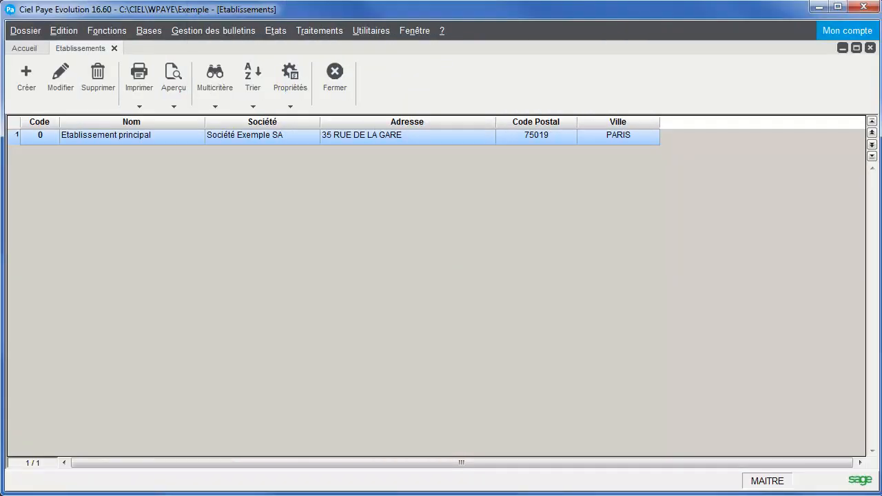
Step: Affiliate the first employee in the employee list to the Agirc-Arrco organisation A190 AUDIENS Retraite Arrco
{"action": "key", "text": "alt+b"}
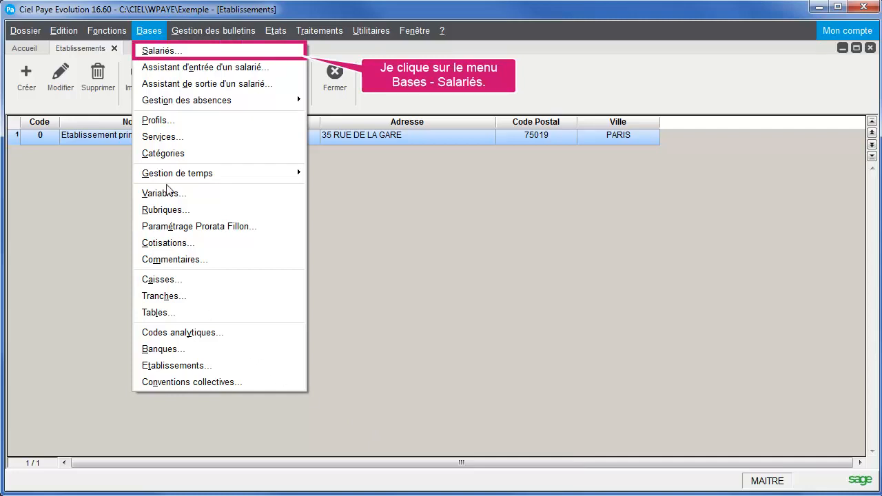
{"action": "left_click", "coordinate": [154, 52]}
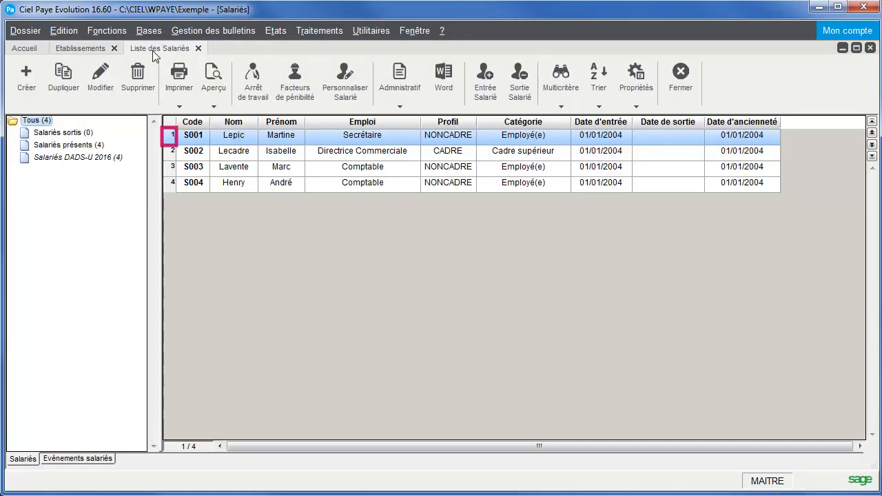
{"action": "double_click", "coordinate": [173, 139]}
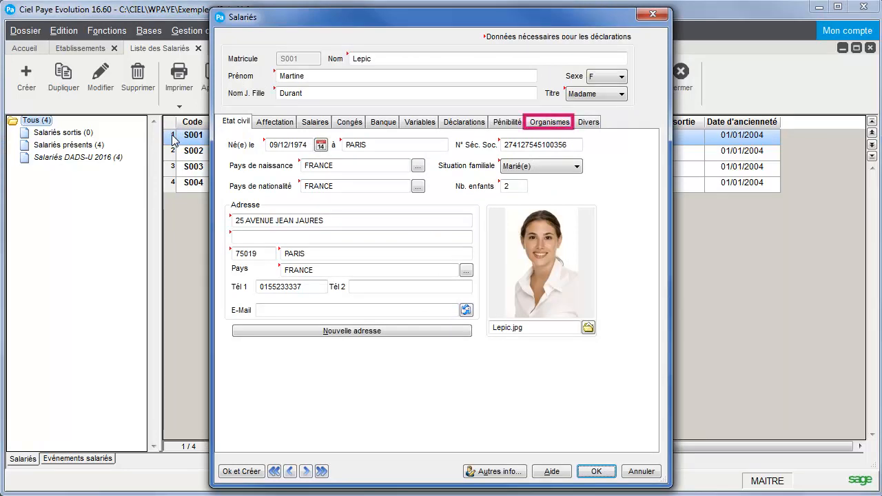
{"action": "left_click", "coordinate": [551, 124]}
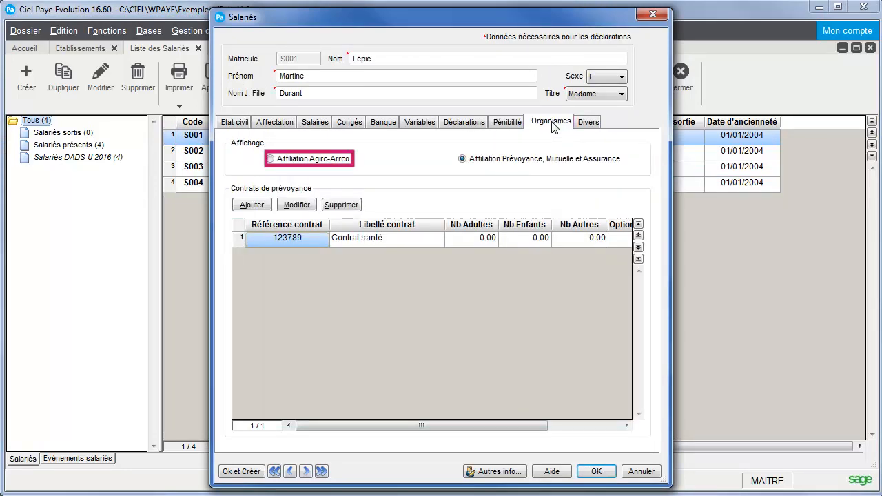
{"action": "left_click", "coordinate": [272, 159]}
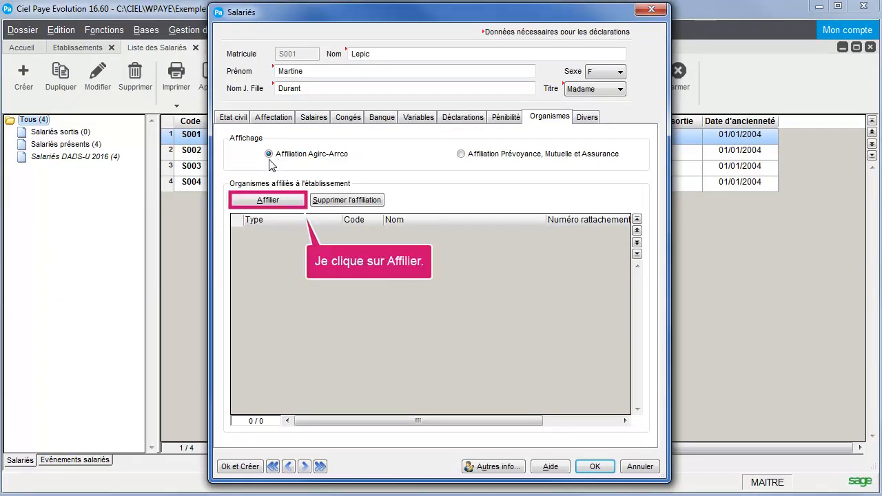
{"action": "left_click", "coordinate": [266, 205]}
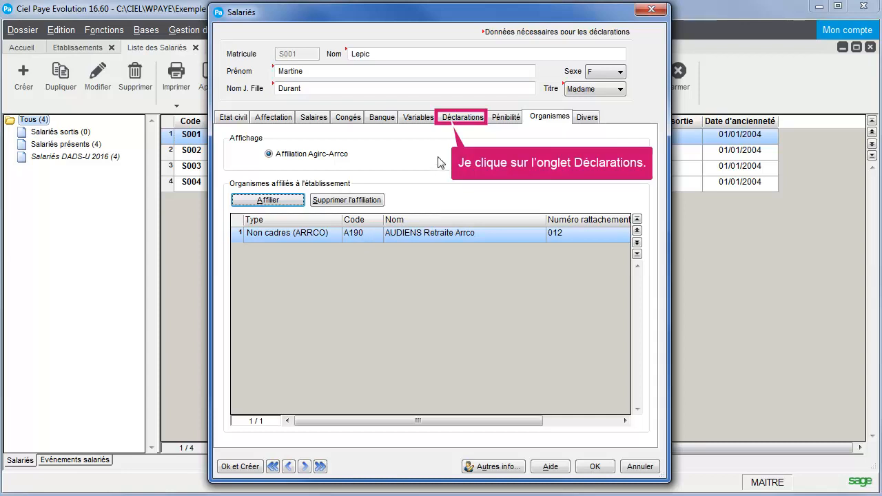
Step: Set the employee's Agirc-Arrco category status to Non cadre in the declaration settings
{"action": "left_click", "coordinate": [441, 120]}
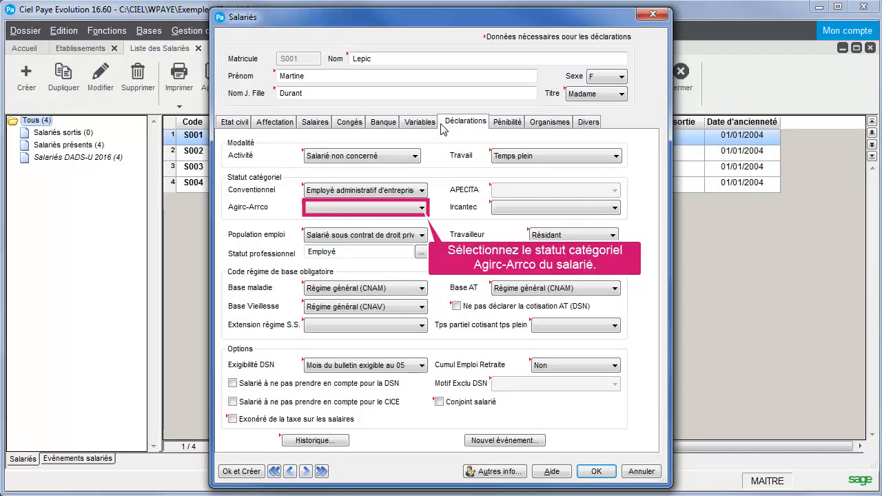
{"action": "left_click", "coordinate": [369, 209]}
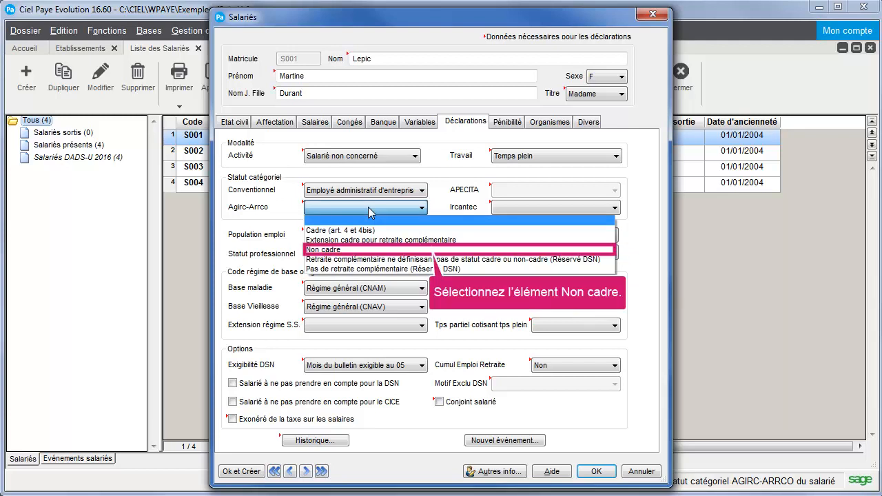
{"action": "left_click", "coordinate": [331, 249]}
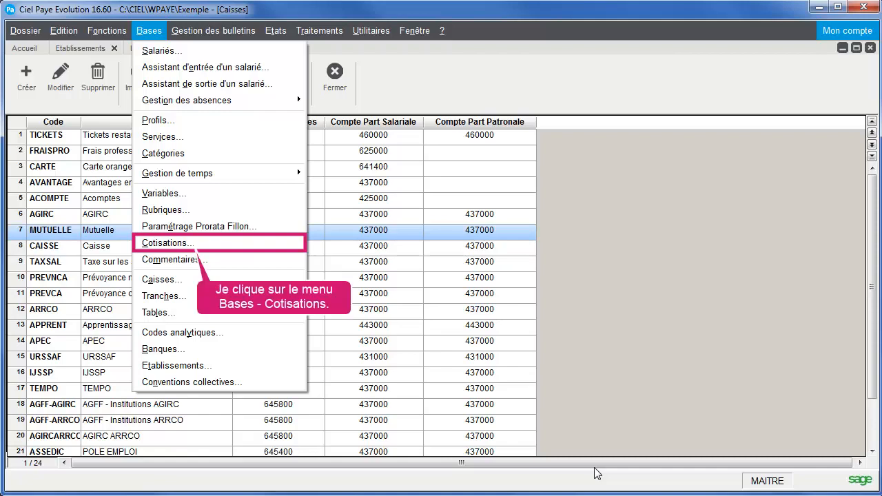
Step: Open the contributions list and expand only Etape 2/3 : Cotisations retraite in the DSN assistant
{"action": "left_click", "coordinate": [165, 244]}
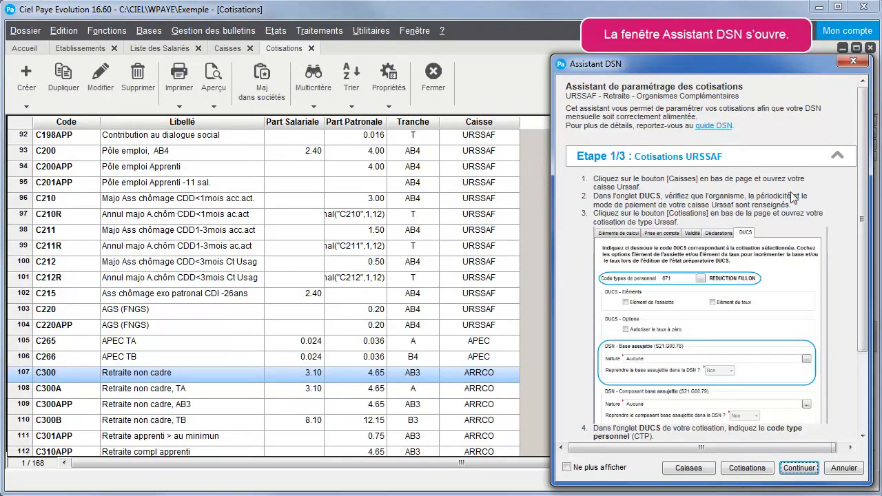
{"action": "left_click", "coordinate": [837, 160]}
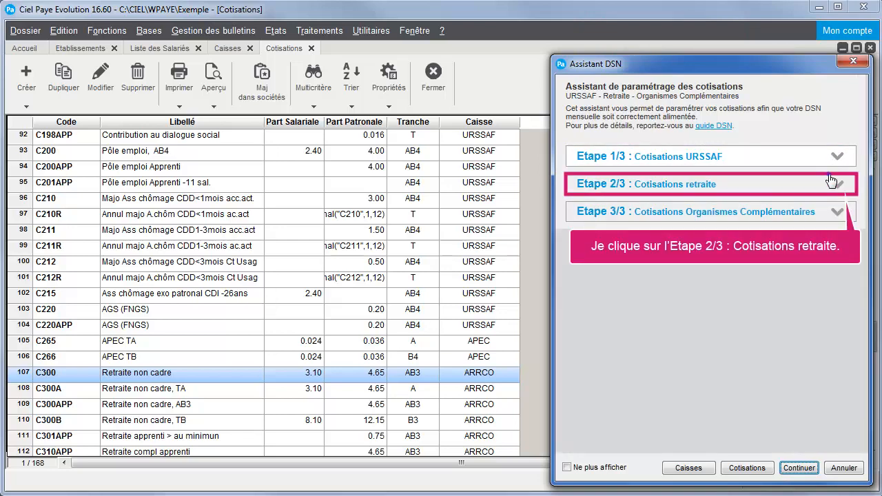
{"action": "left_click", "coordinate": [834, 183]}
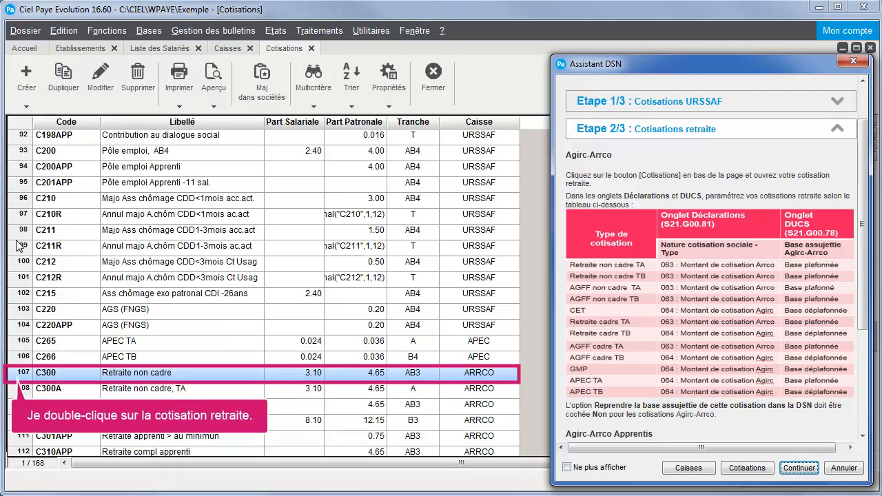
Step: Enable Nature Cotisation Sociale for contribution C300 Retraite non cadre and set its type to 063 : Montant de cotisation Arrco
{"action": "double_click", "coordinate": [20, 378]}
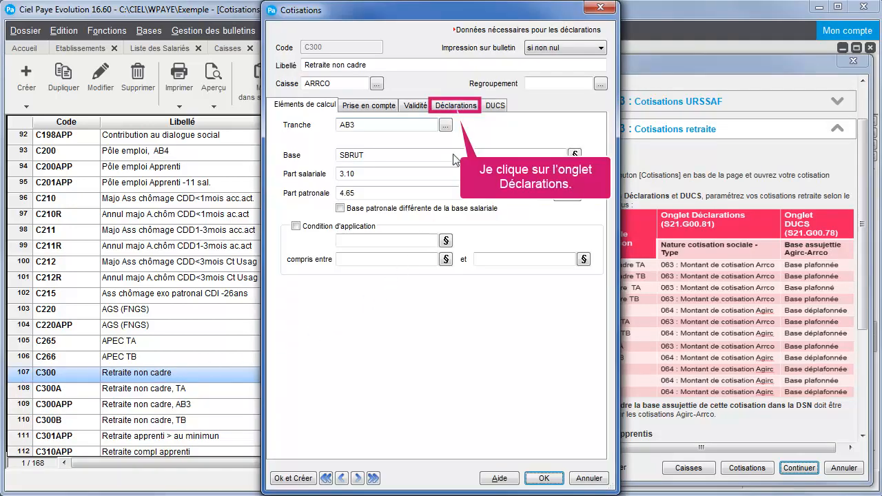
{"action": "left_click", "coordinate": [458, 111]}
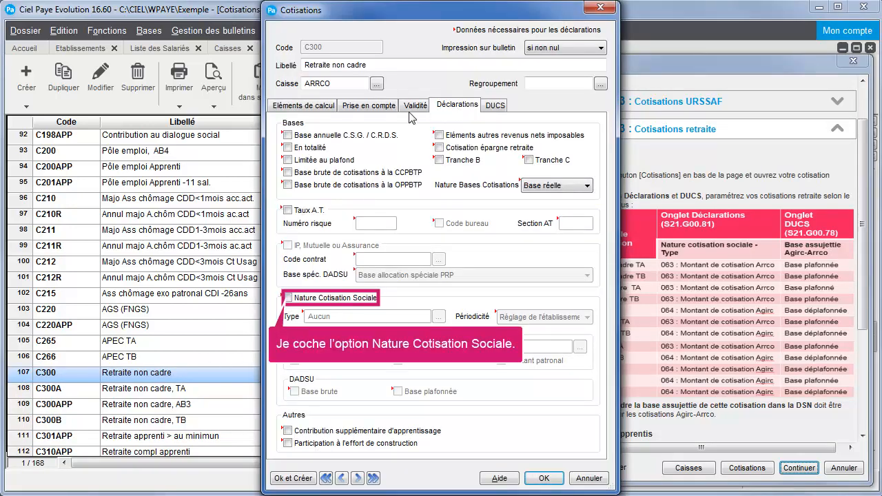
{"action": "left_click", "coordinate": [288, 297]}
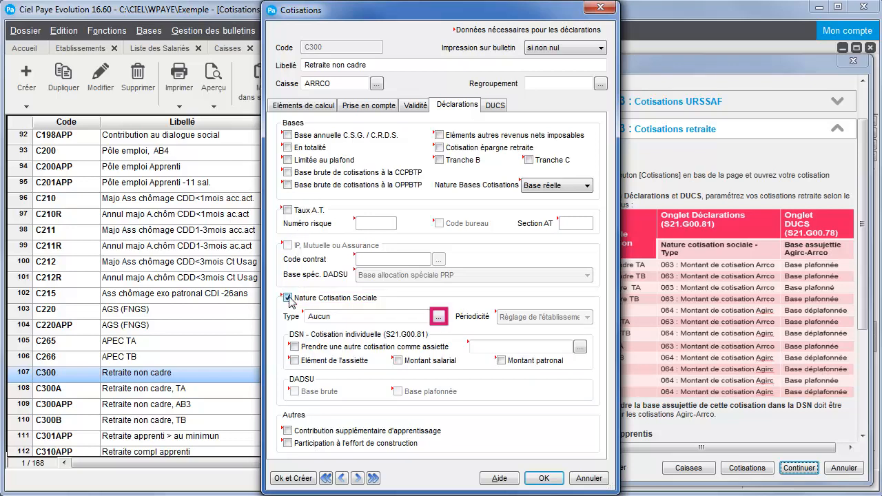
{"action": "left_click", "coordinate": [439, 316]}
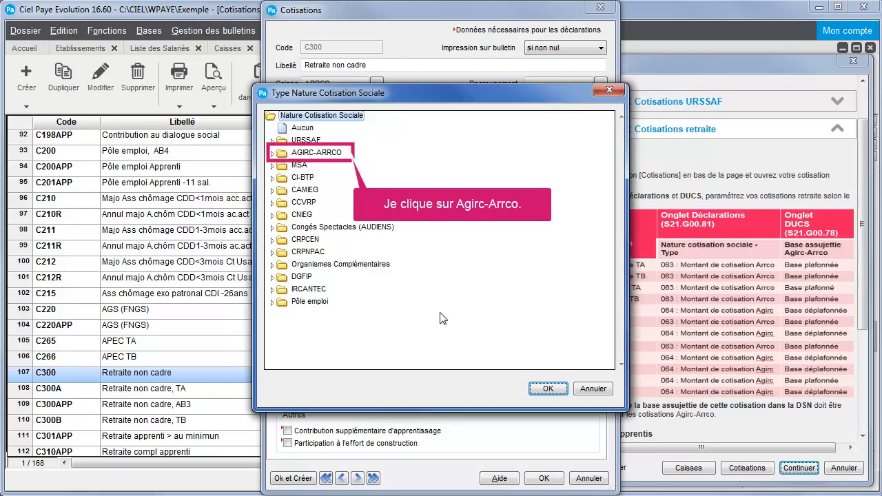
{"action": "double_click", "coordinate": [293, 153]}
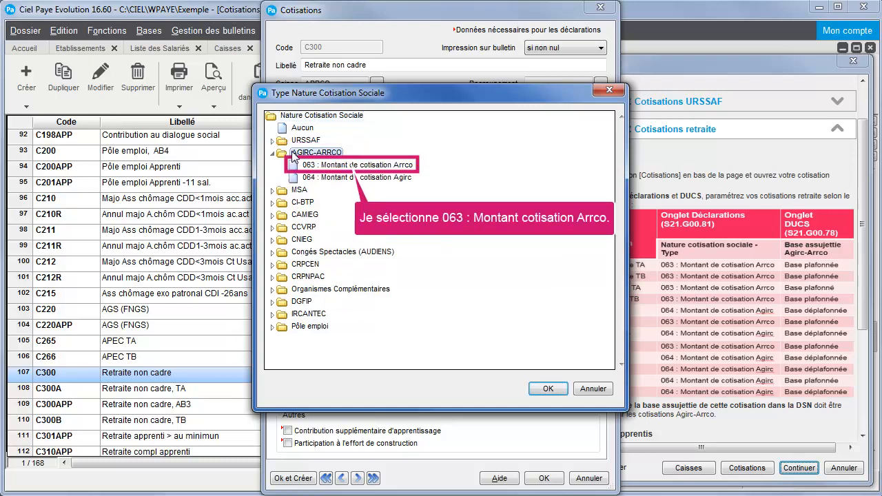
{"action": "left_click", "coordinate": [348, 168]}
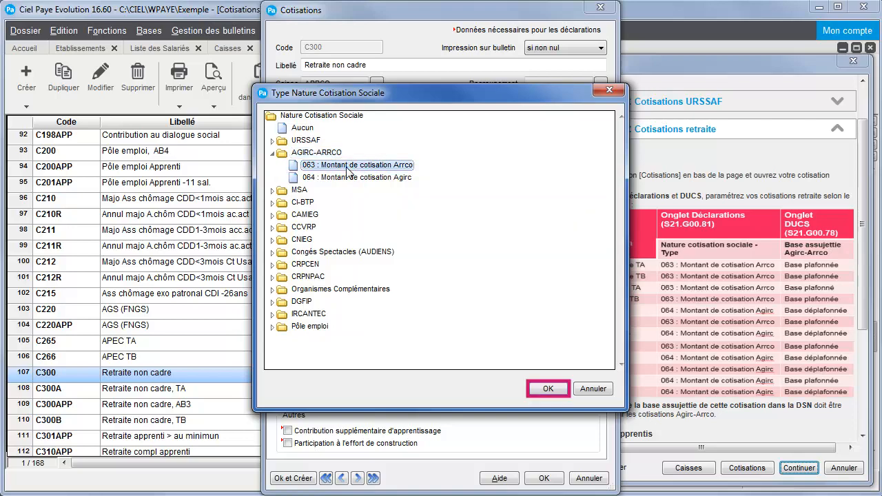
{"action": "left_click", "coordinate": [542, 390]}
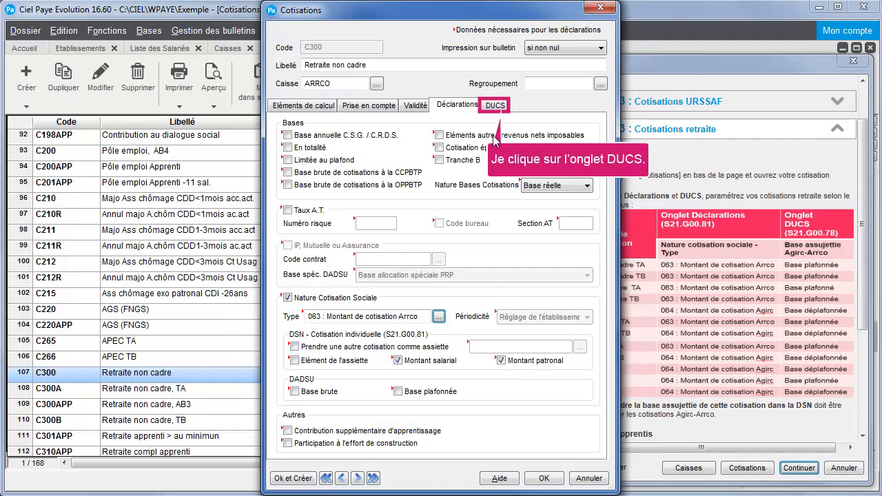
Step: Display the DUCS settings of contribution C300
{"action": "left_click", "coordinate": [495, 104]}
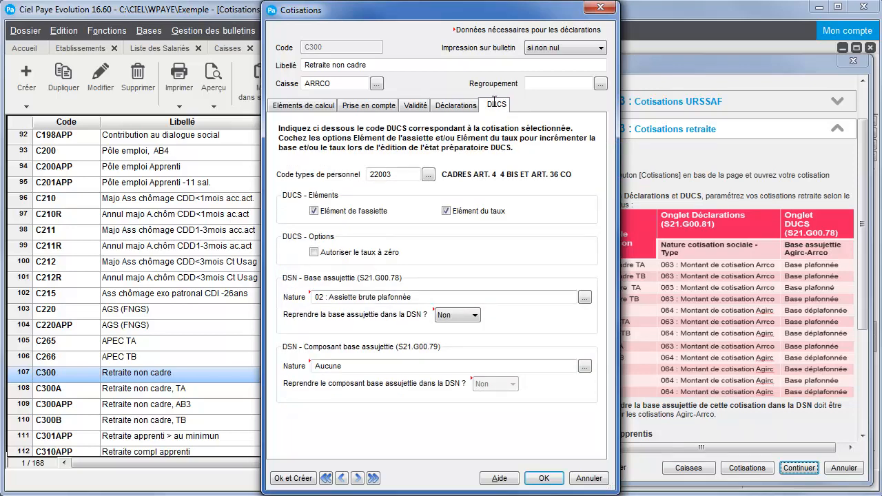